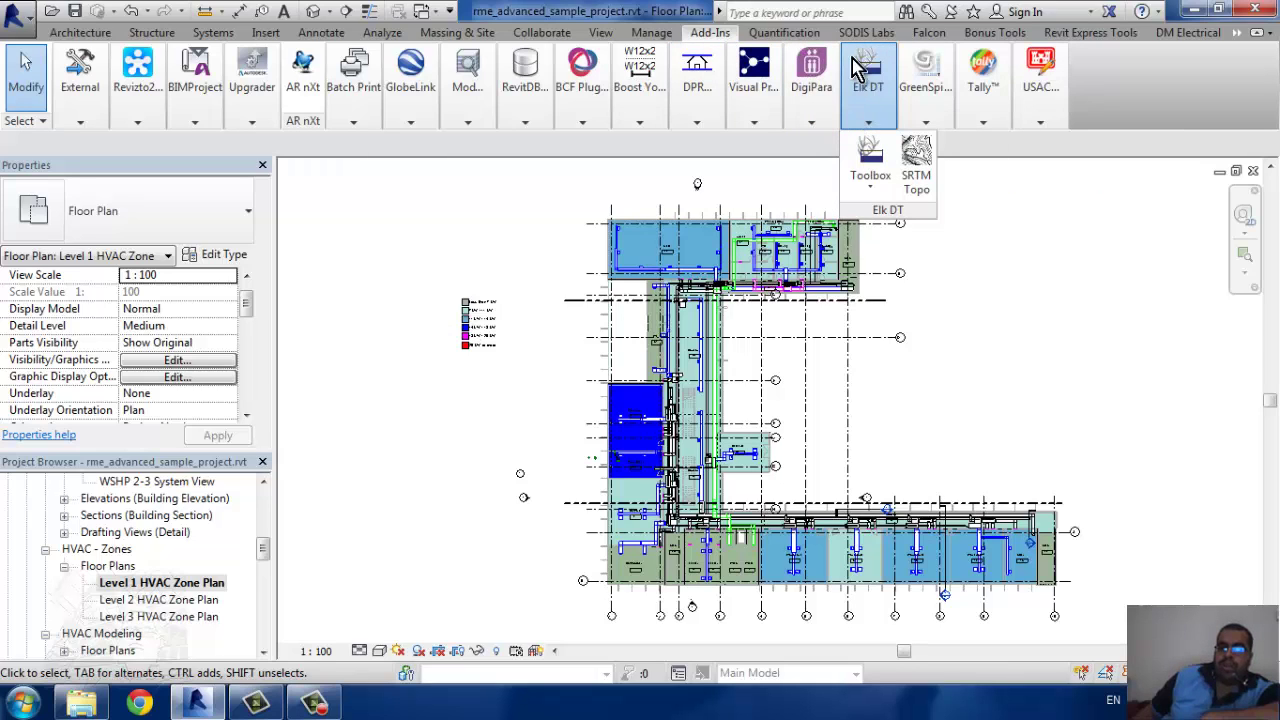
Display the Bonus Tools ribbon tab while the Level 1 HVAC Zone Plan stays open.
{"action": "left_click", "coordinate": [1027, 40]}
{"action": "mouse_move", "coordinate": [1063, 80]}
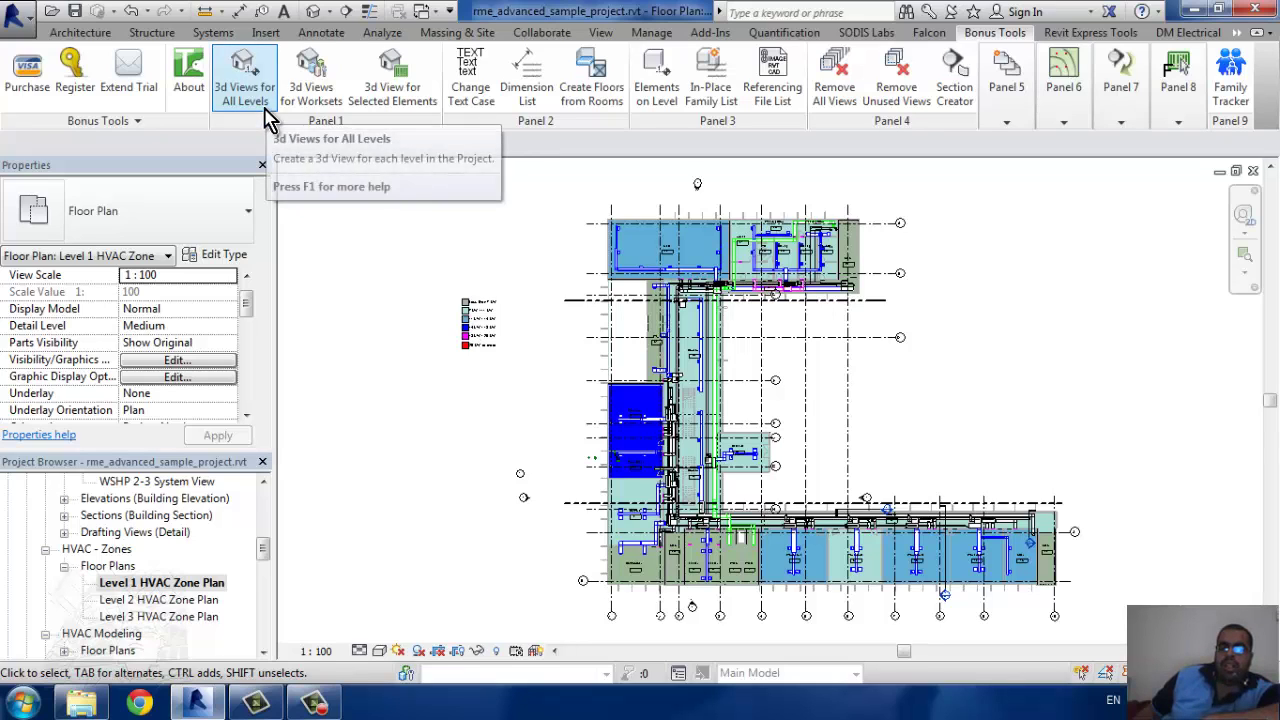
{"action": "left_click", "coordinate": [315, 704]}
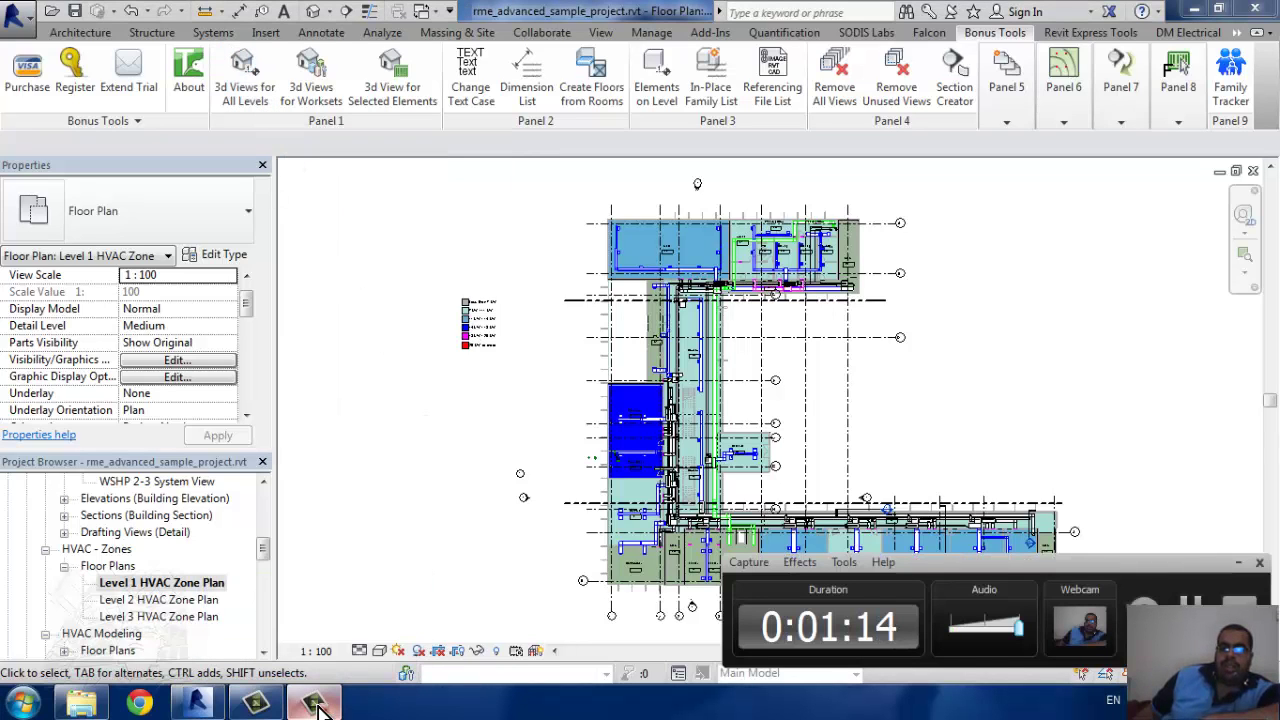
{"action": "left_click", "coordinate": [315, 704]}
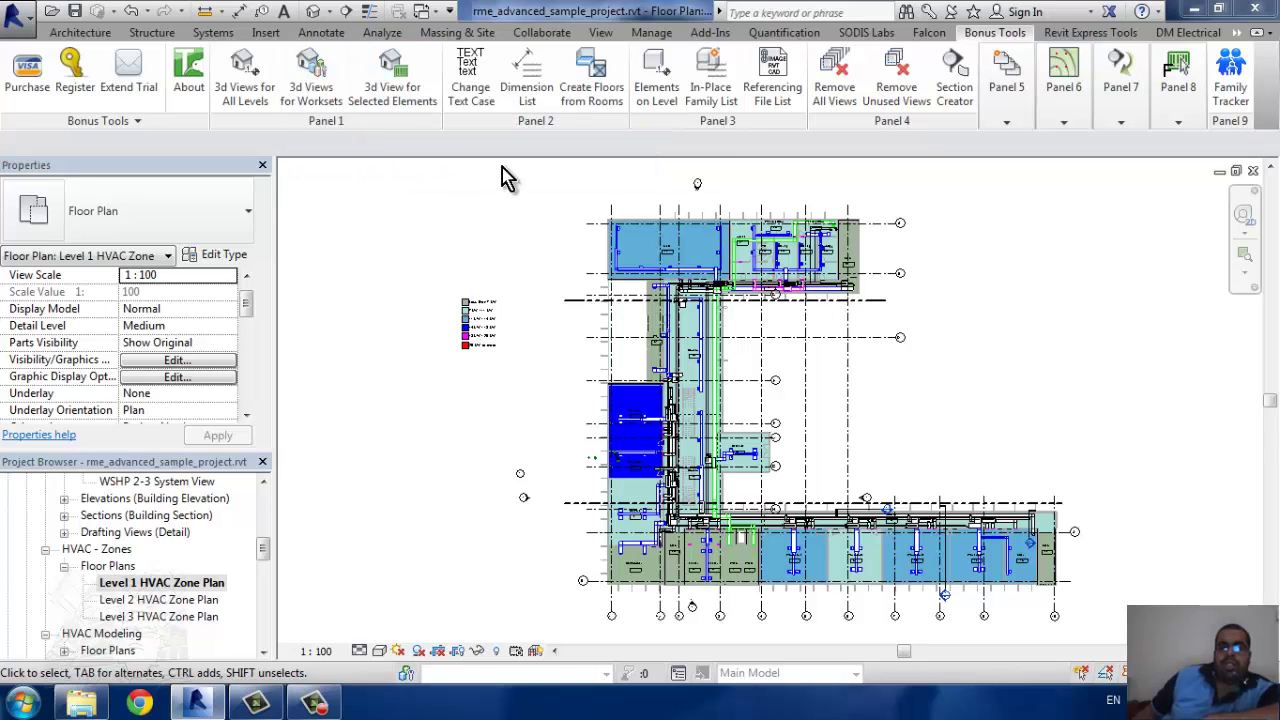
Crossing-select the upper plan, remove the corridor duct and two grid lines, then run 3d View for Selected Elements.
{"action": "left_click_drag", "start_coordinate": [869, 192], "coordinate": [762, 322]}
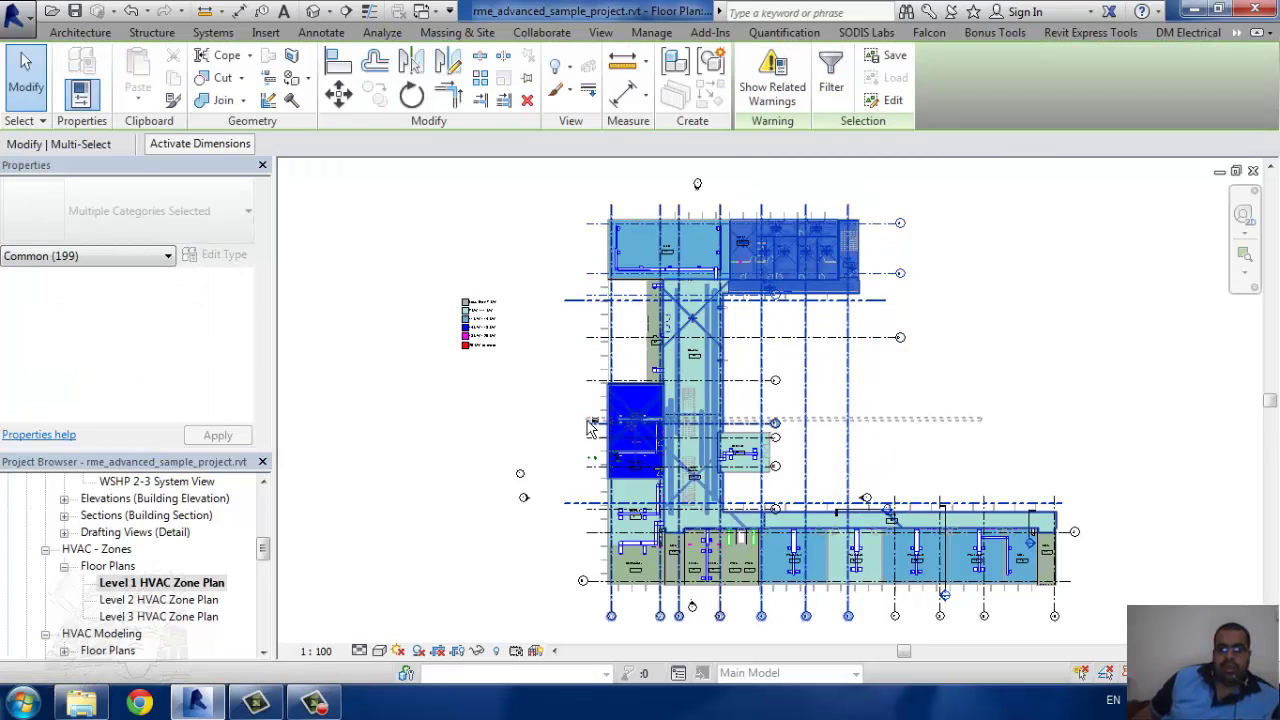
{"action": "left_click", "coordinate": [670, 340], "text": "shift"}
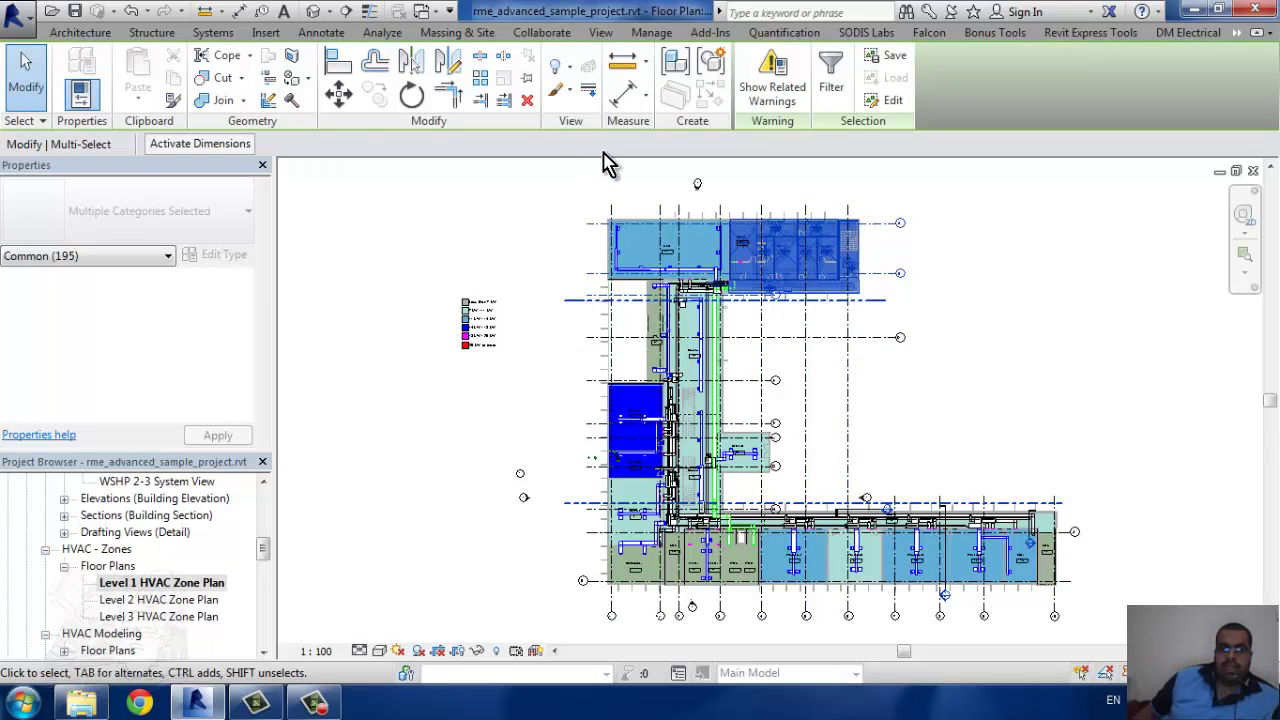
{"action": "left_click_drag", "start_coordinate": [588, 193], "coordinate": [550, 520], "text": "shift"}
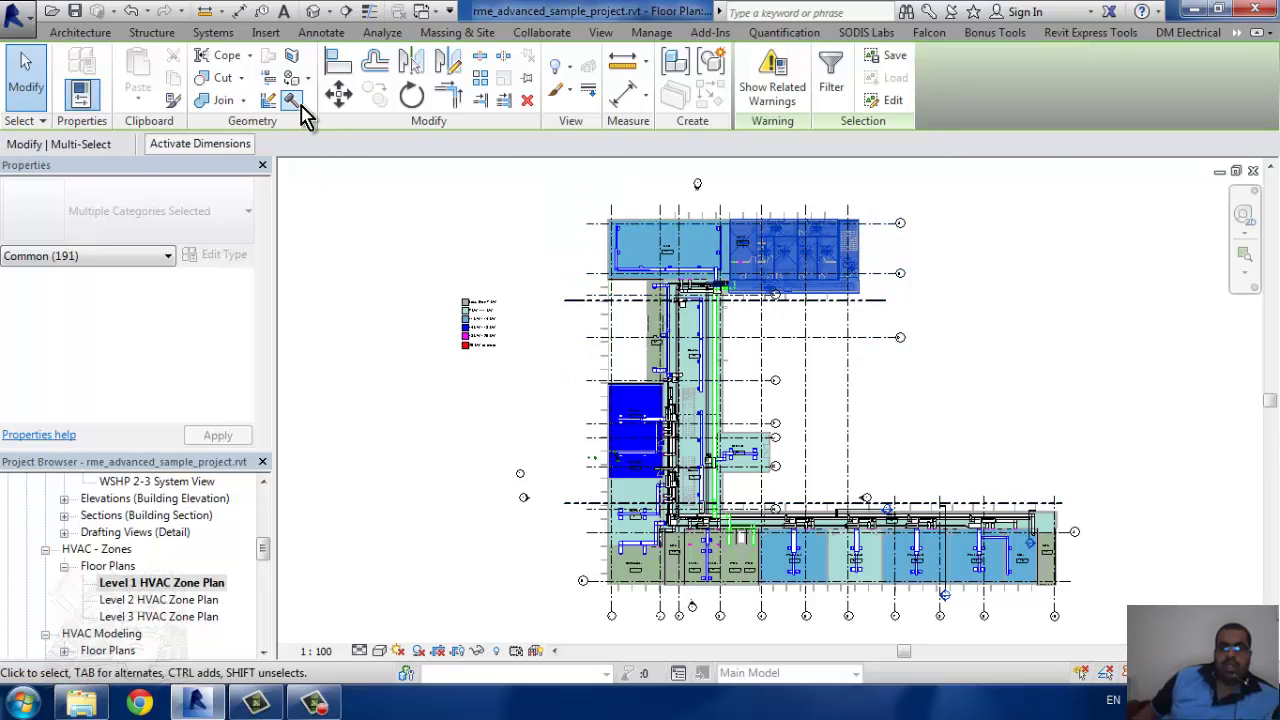
{"action": "left_click", "coordinate": [995, 38]}
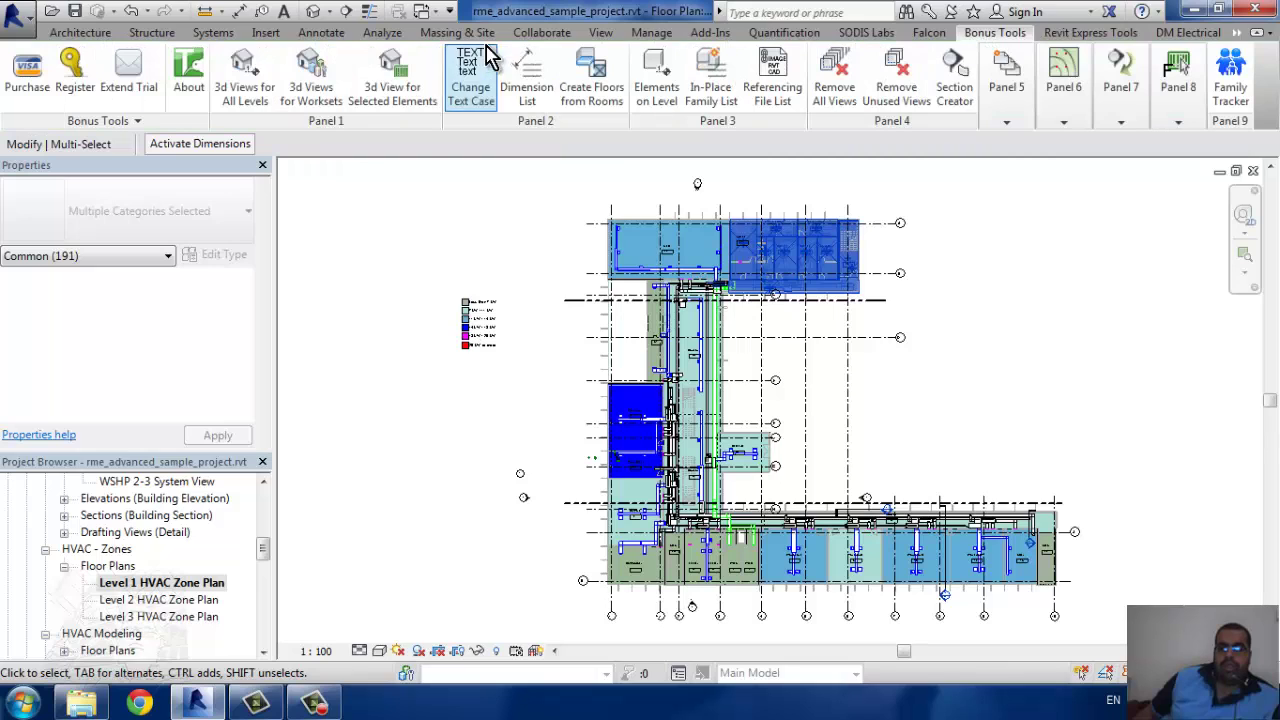
{"action": "left_click", "coordinate": [398, 65]}
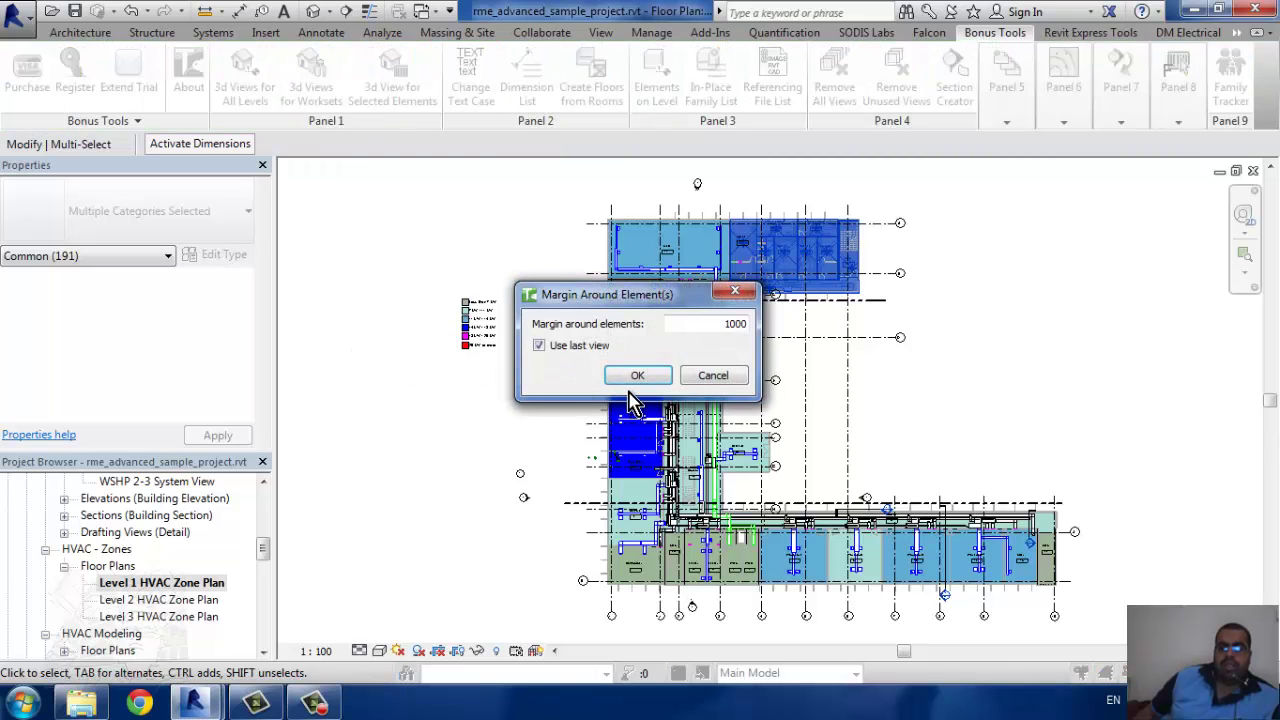
Accept the 1000 margin with Use last view to build the section-boxed 3D view.
{"action": "left_click", "coordinate": [648, 378]}
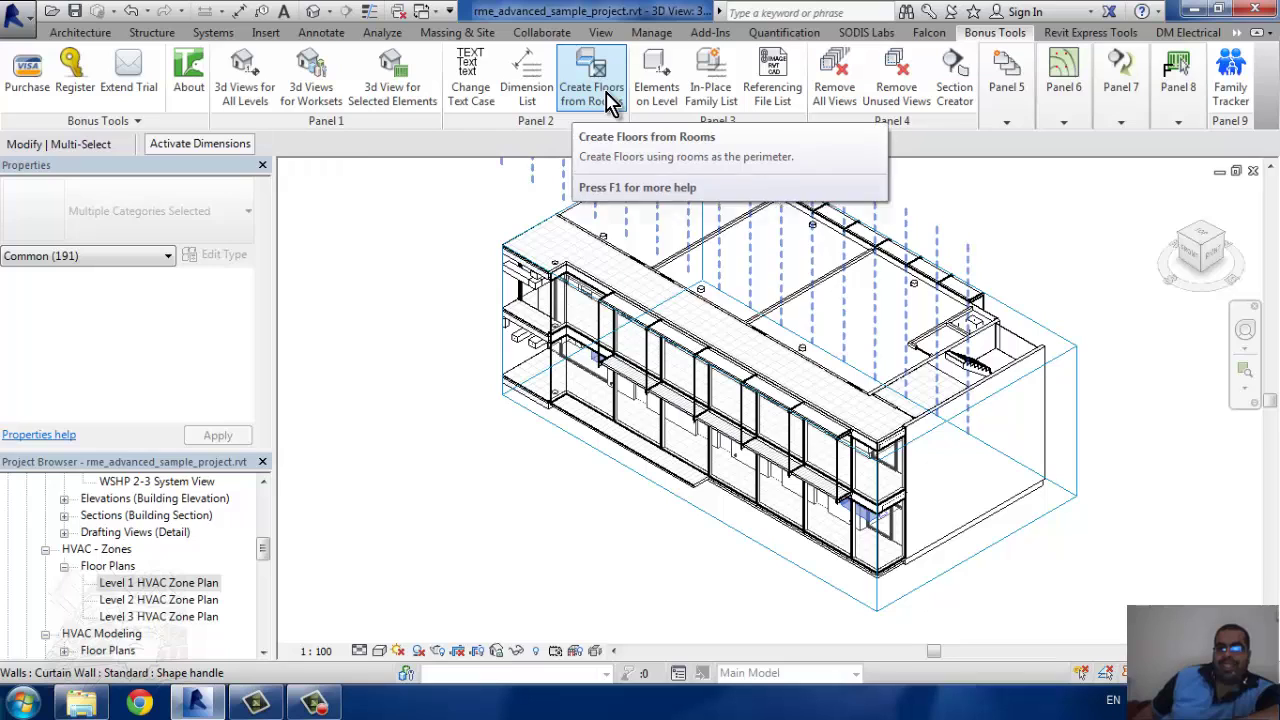
{"action": "mouse_move", "coordinate": [656, 86]}
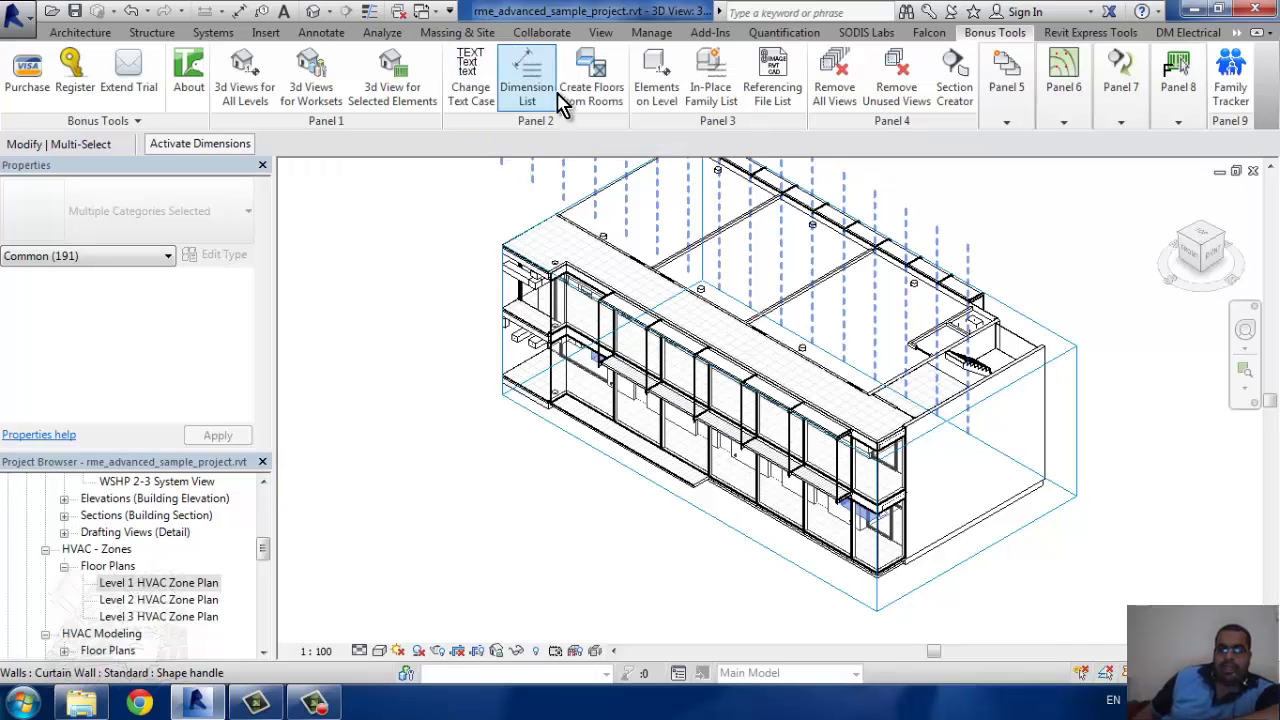
{"action": "left_click", "coordinate": [666, 103]}
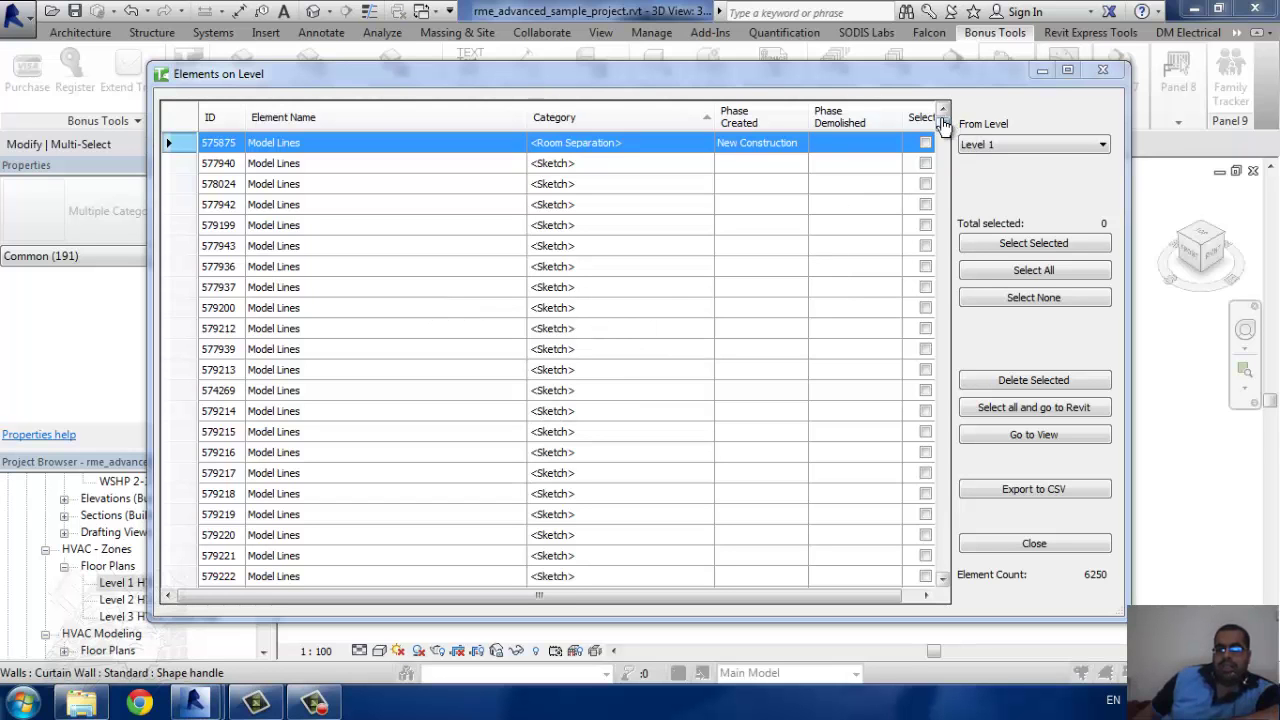
{"action": "mouse_move", "coordinate": [943, 128]}
{"action": "left_mouse_down"}
{"action": "mouse_move", "coordinate": [943, 500]}
{"action": "mouse_move", "coordinate": [933, 361]}
{"action": "left_mouse_up"}
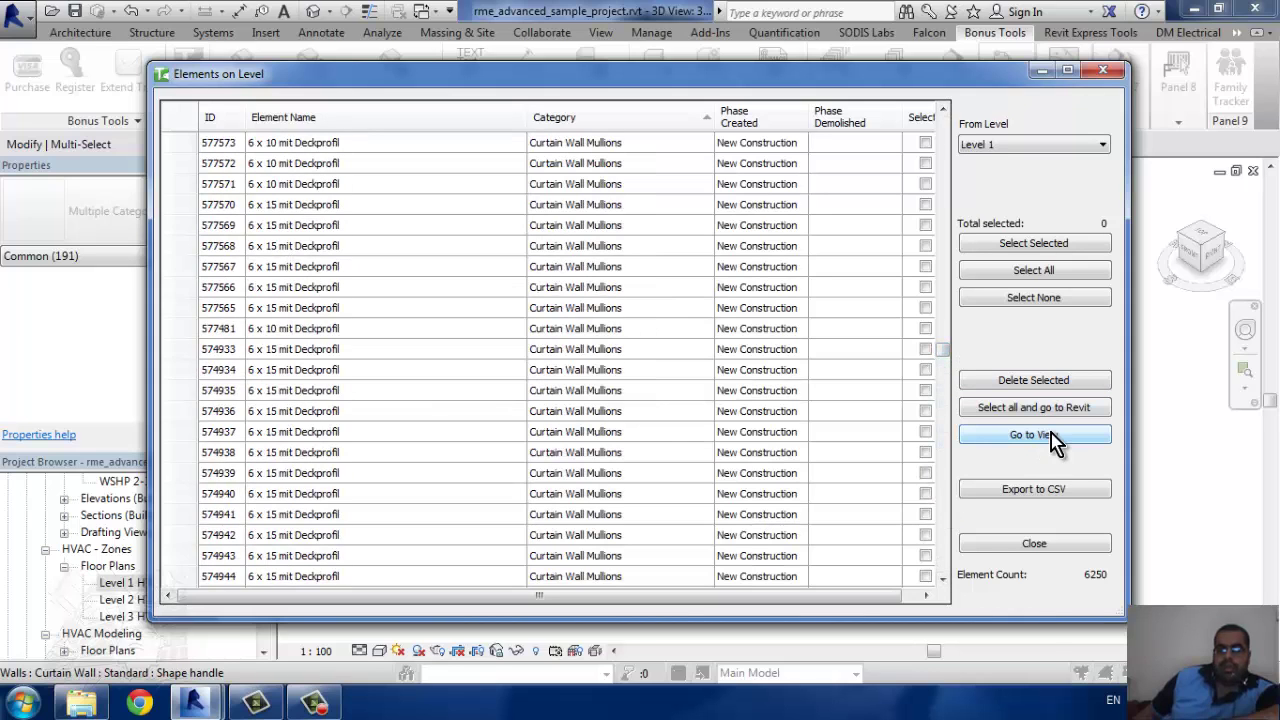
{"action": "left_click", "coordinate": [515, 434]}
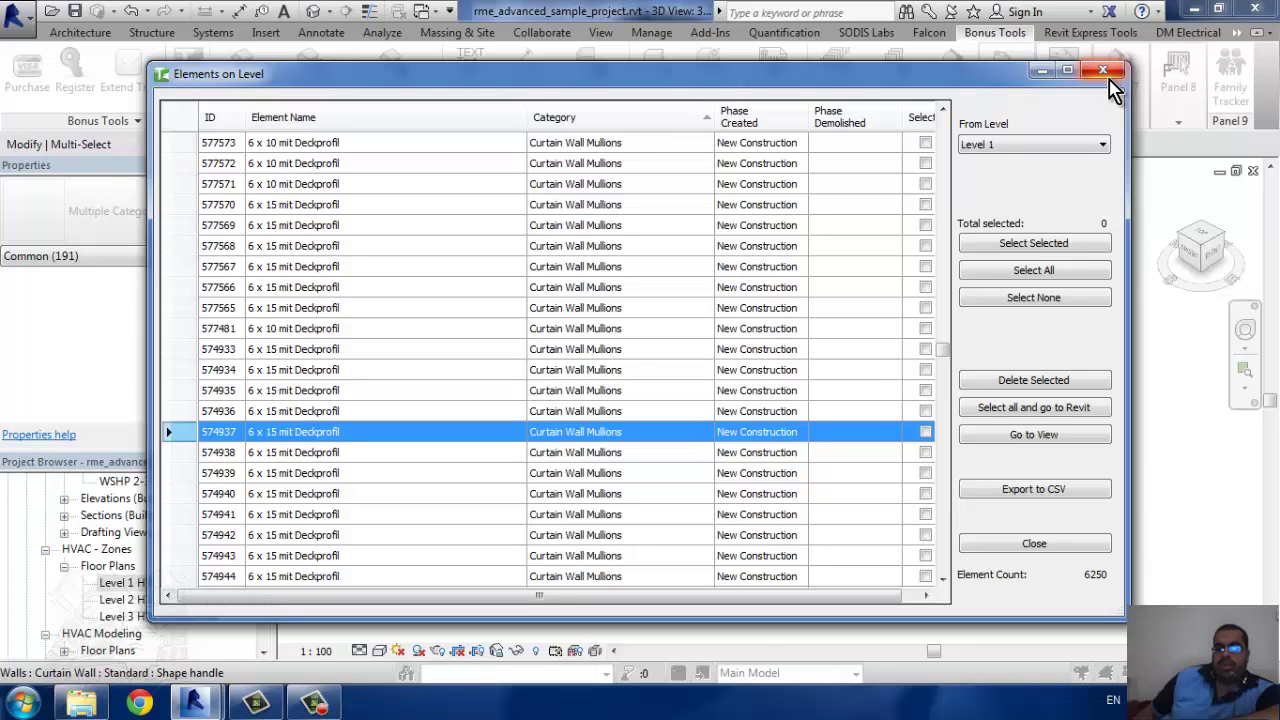
{"action": "left_click", "coordinate": [1108, 72]}
{"action": "key", "text": "Escape"}
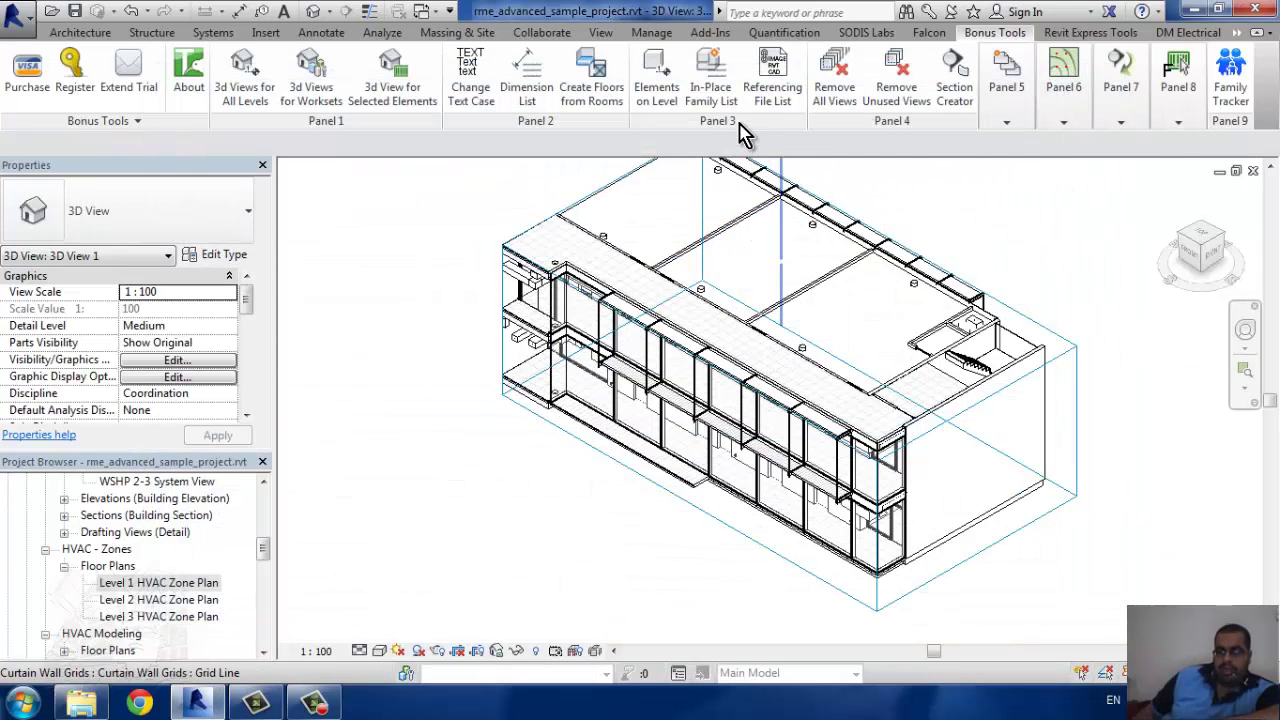
{"action": "left_click", "coordinate": [711, 85]}
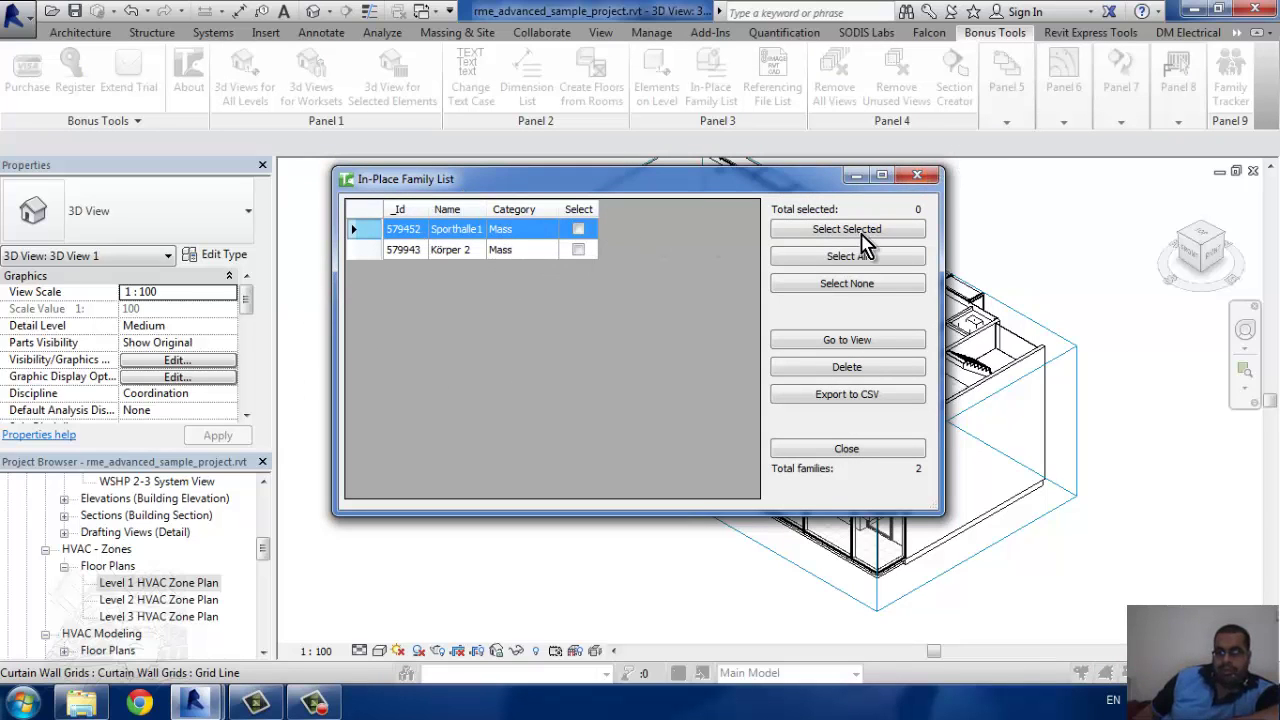
{"action": "left_click", "coordinate": [915, 179]}
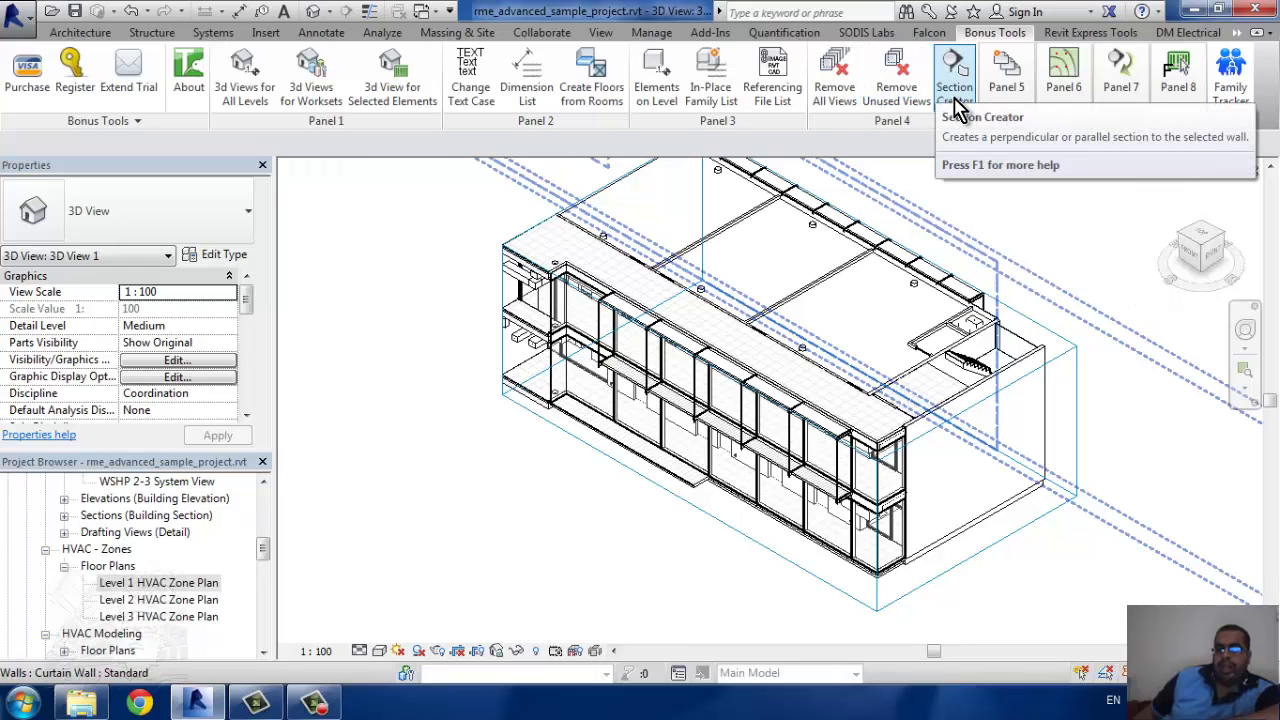
{"action": "mouse_move", "coordinate": [954, 80]}
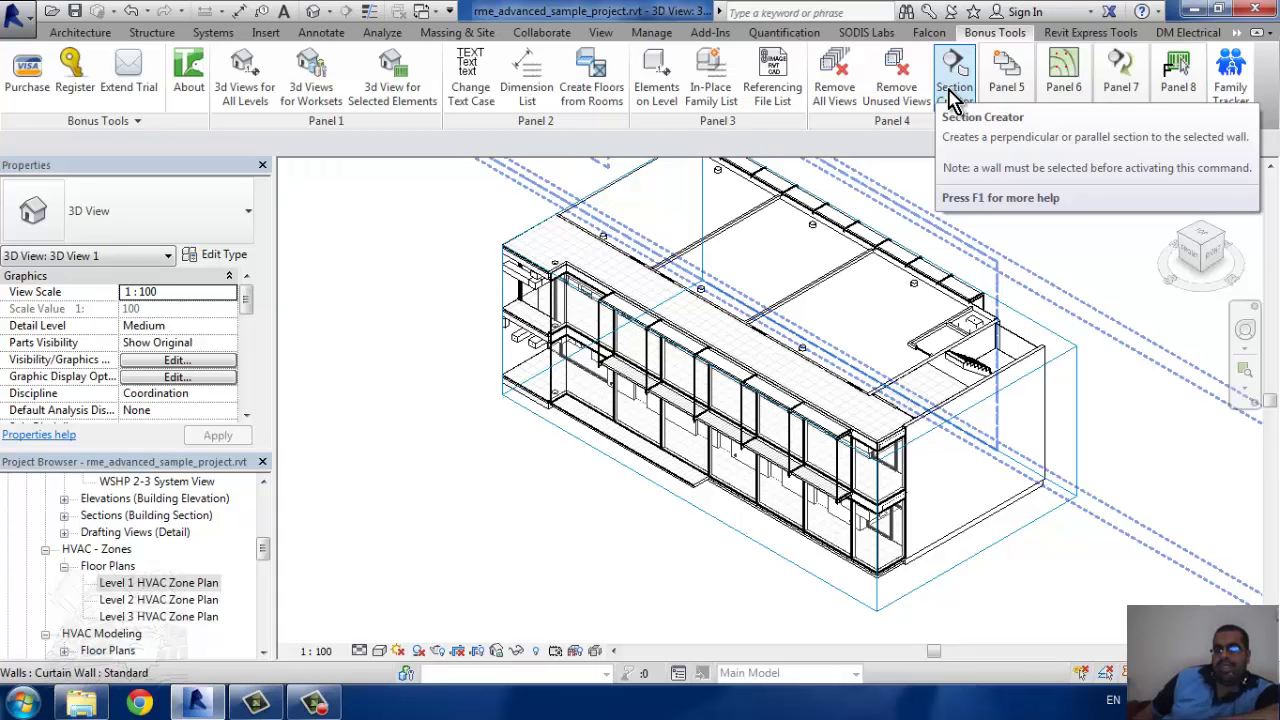
{"action": "left_click", "coordinate": [1006, 112]}
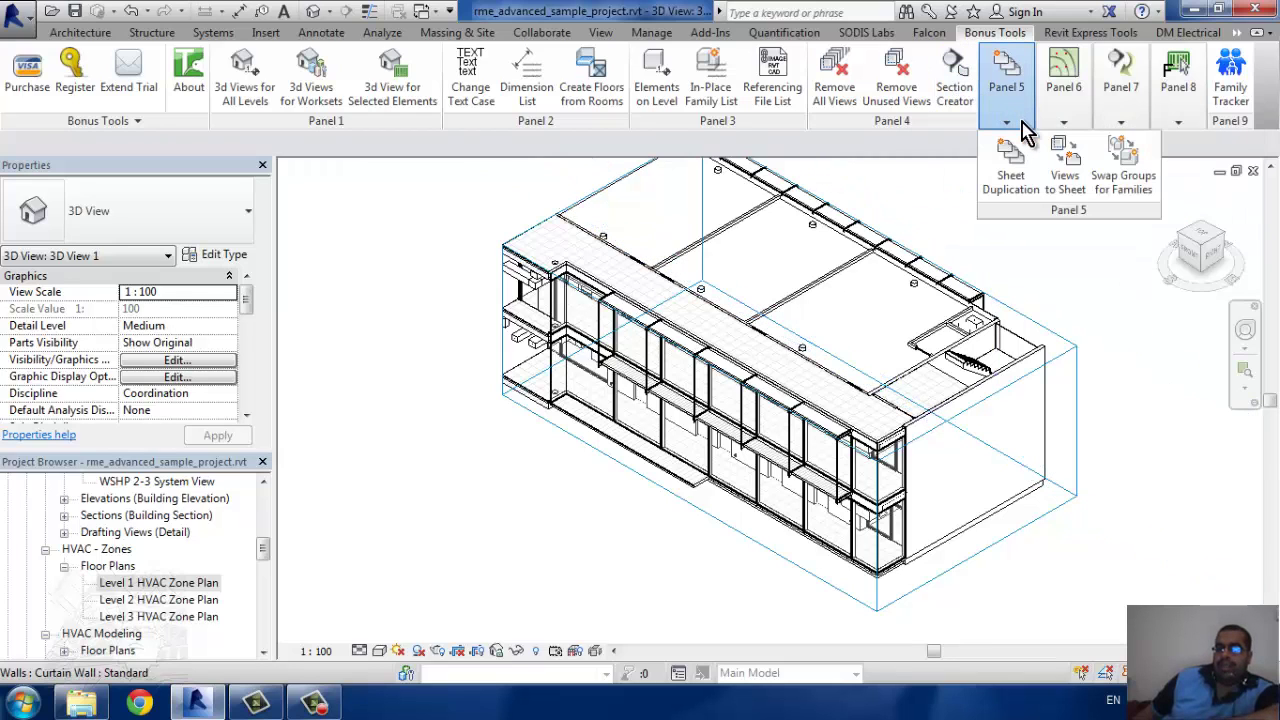